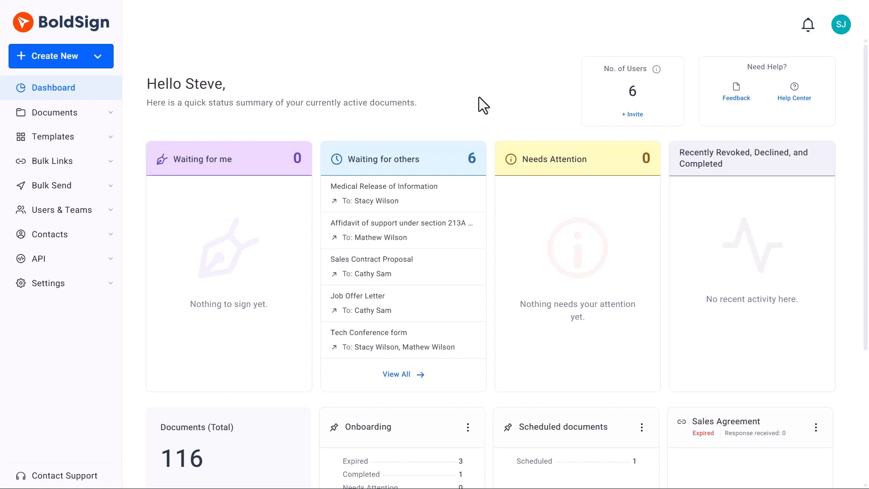
Create a new template titled "Job Application Form" with a description stating it applies to new employees and contains their information and associated responsibility
click(97, 58)
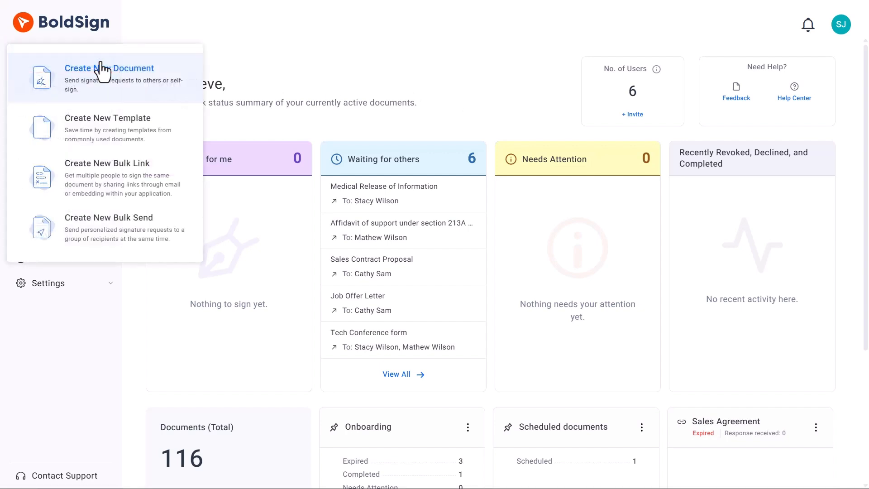
click(110, 131)
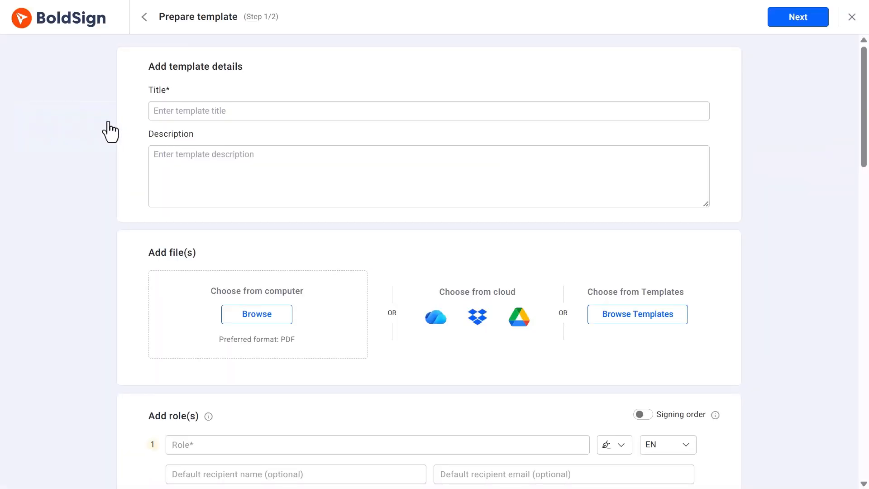
click(159, 116)
text(Job Appli)
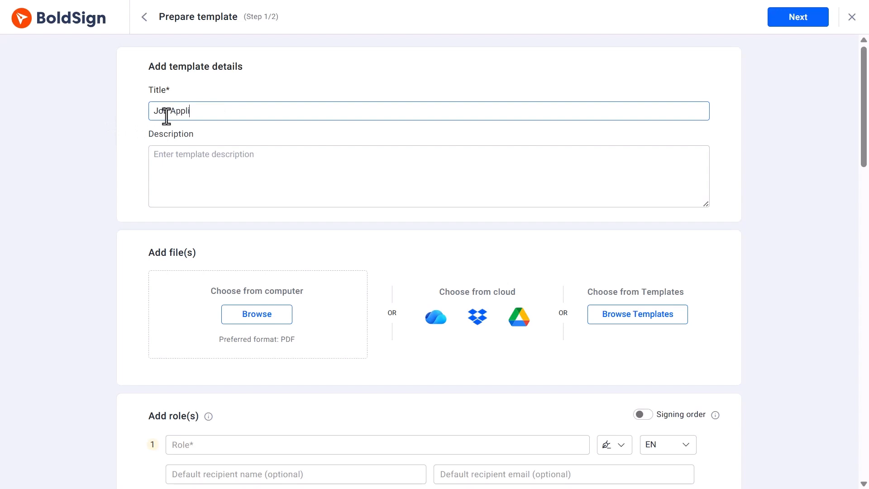
text(cation Form)
click(172, 158)
text(This template is applicable to new employees. It contains the employee's information and associated responsibility.)
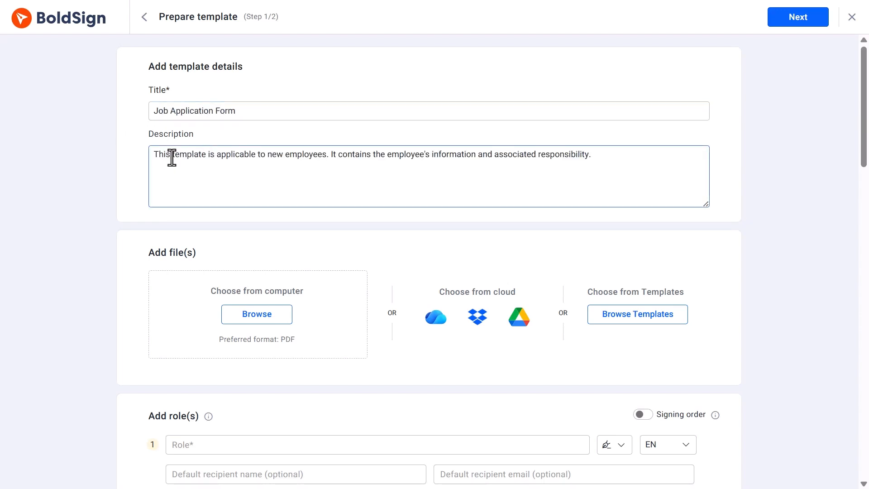
Upload the Job Application Form PDF from the computer, define a "New Hires" role and continue to the field configuration
click(248, 318)
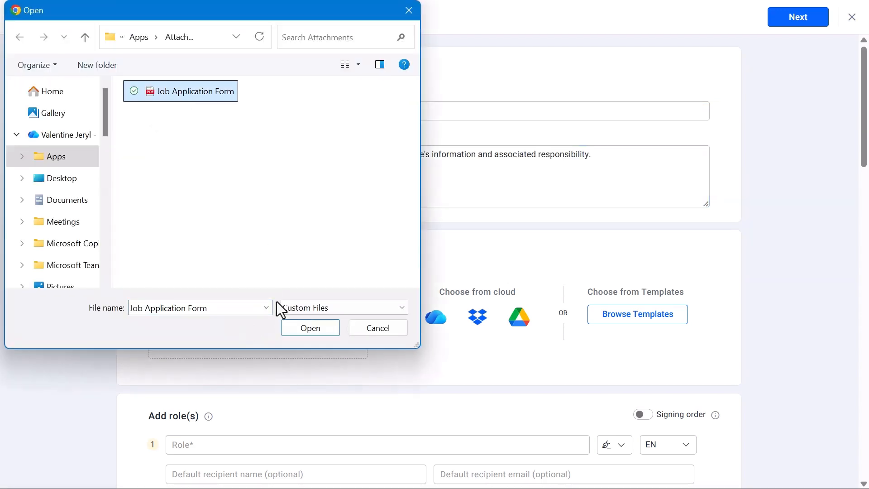
click(290, 330)
scroll(291, 329, down, 4)
click(259, 280)
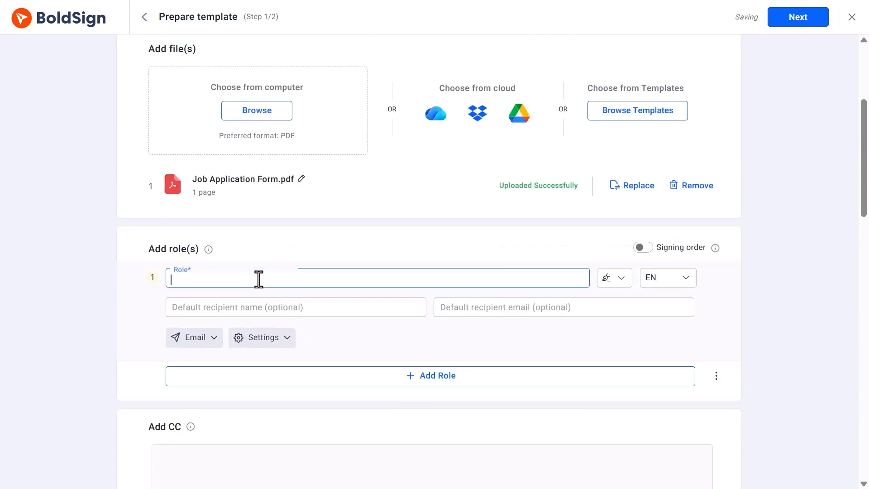
text(New Hires)
click(292, 252)
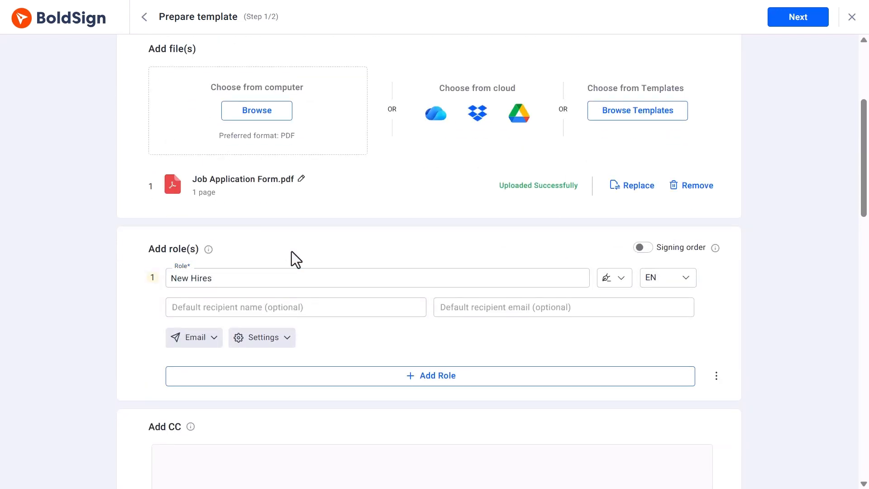
click(790, 23)
Place a Name field, an Email field and a Textbox beside the Name, Email and Phone Number labels
scroll(476, 281, down, 3)
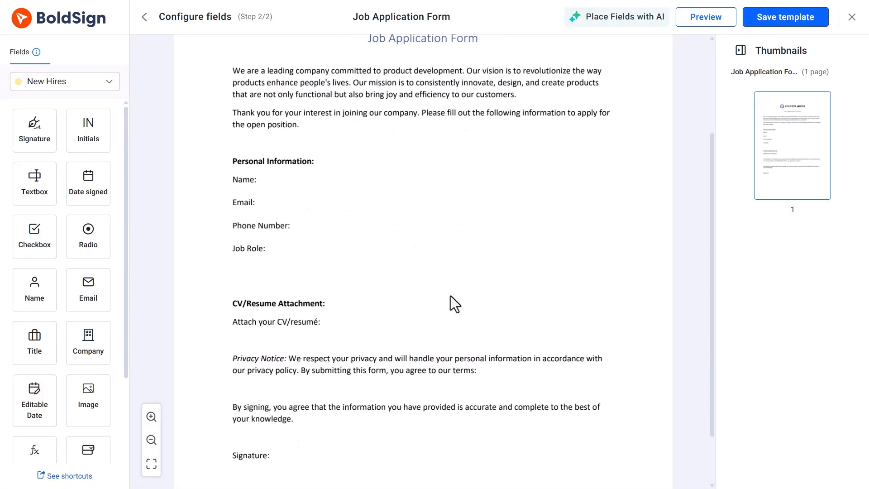
drag(47, 285, 271, 182)
drag(88, 289, 272, 202)
drag(34, 183, 316, 227)
click(326, 253)
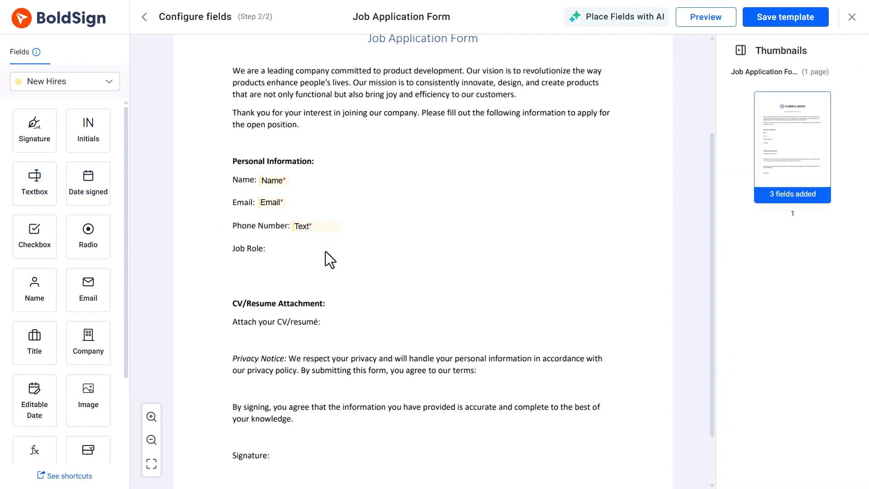
Add a dropdown beside Job Role with the options Marketing, Testing and Web Development, and disallow senders from editing it
scroll(88, 292, down, 3)
drag(92, 317, 305, 249)
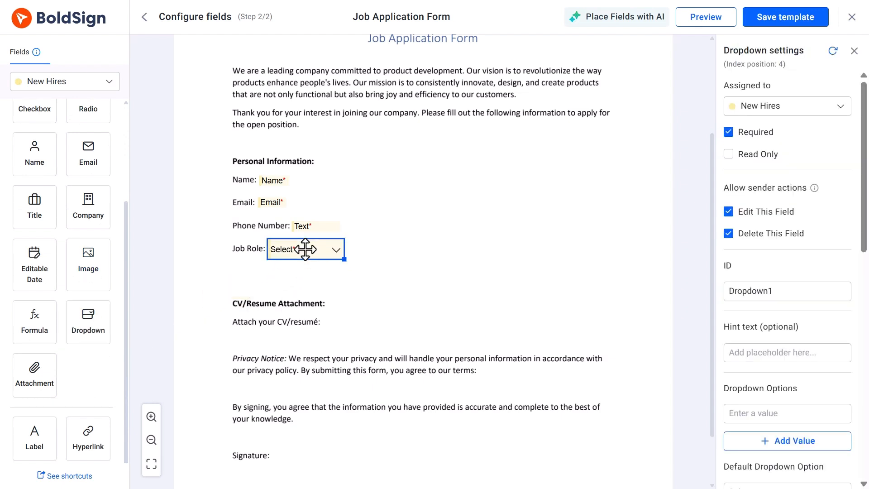
scroll(729, 382, down, 2)
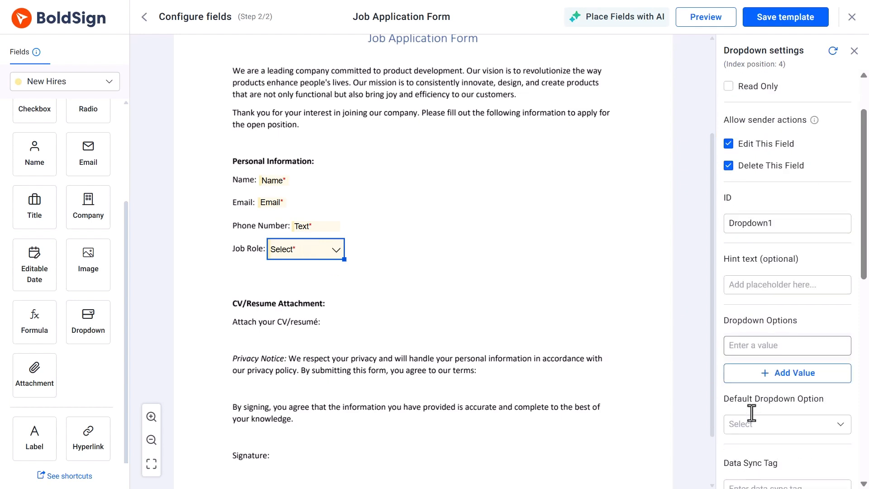
click(747, 345)
text(Marketing)
click(748, 372)
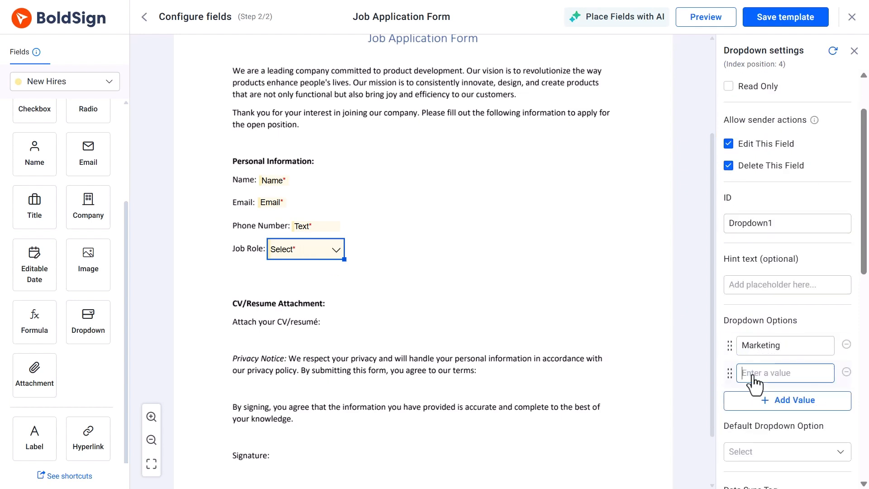
text(Testing)
click(762, 401)
text(W)
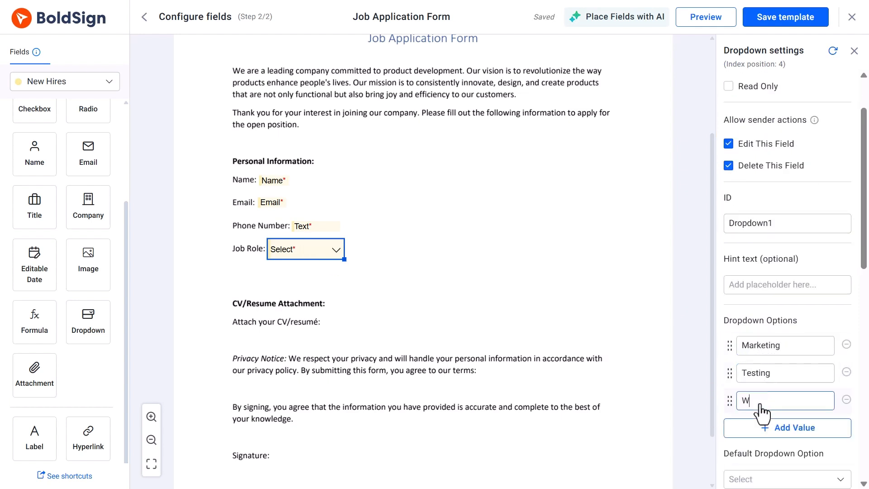
text(eb Development)
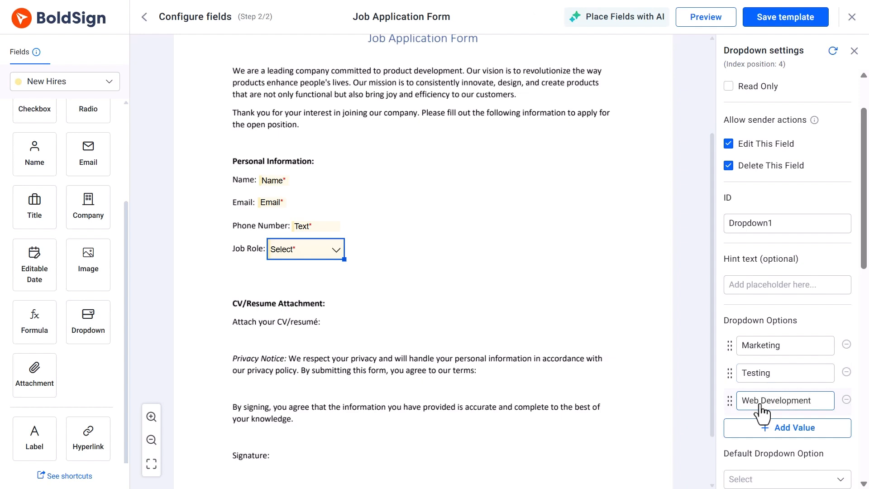
click(724, 411)
scroll(724, 411, up, 2)
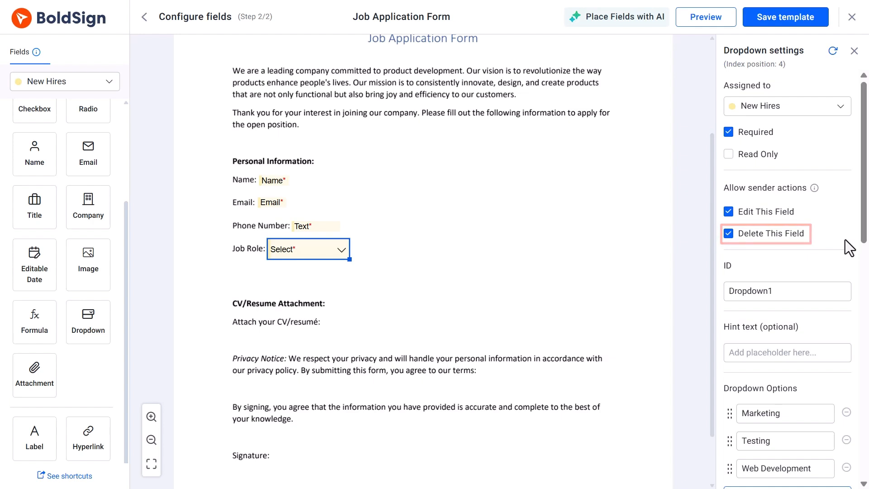
click(729, 212)
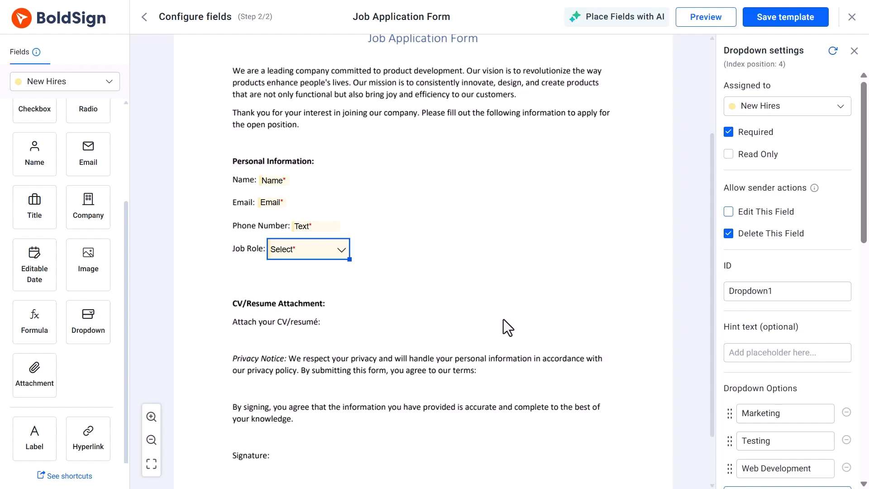
Place an Attachment field beside "Attach your CV/resumé" and title it "Resume"
drag(27, 369, 357, 323)
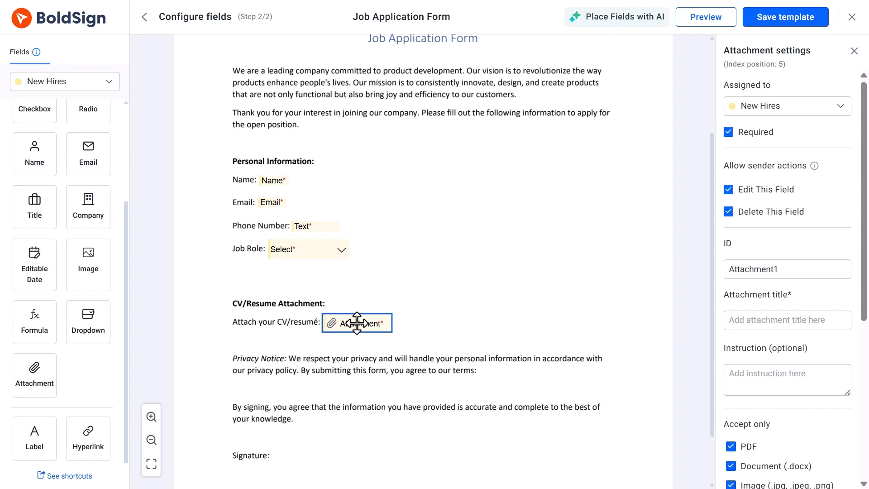
click(734, 320)
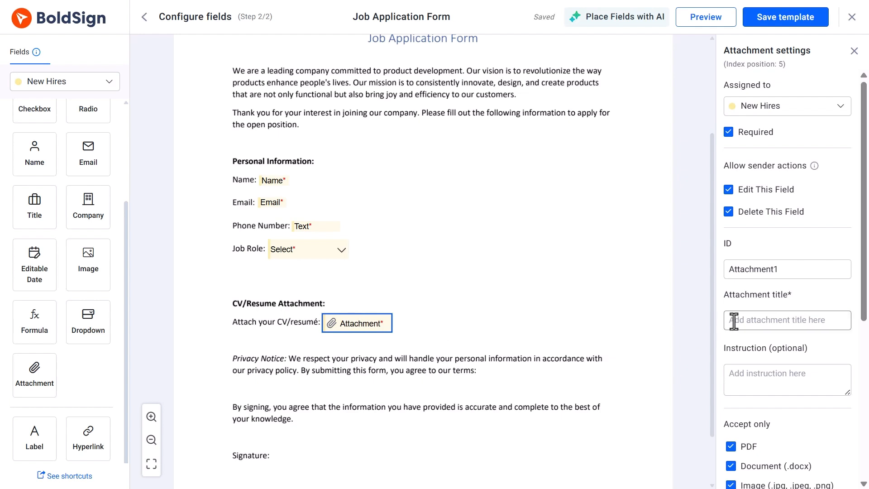
text(Resume)
Restrict the Resume attachment to PDF files only and disallow senders from deleting the field
scroll(734, 320, down, 5)
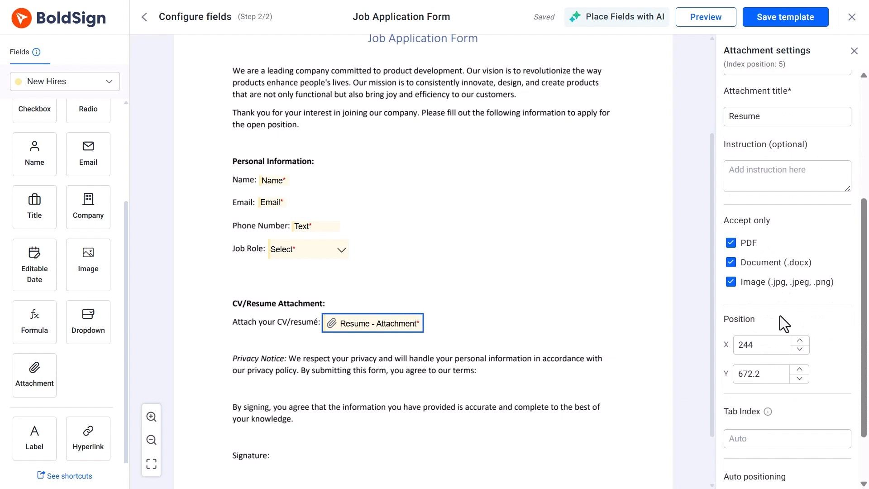
click(731, 281)
click(731, 262)
scroll(730, 267, up, 5)
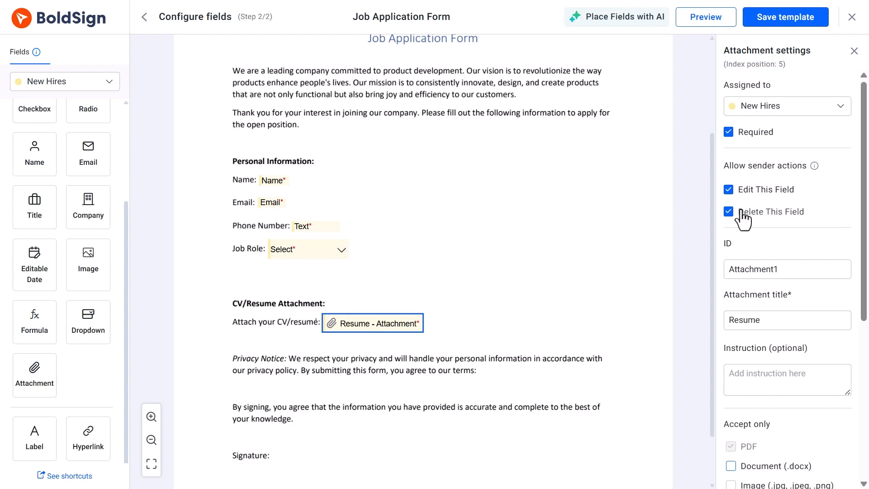
click(728, 212)
Place a Hyperlink field after the privacy notice's "you agree to our terms" with the display text "Cubeflakes Terms and Conditions"
scroll(84, 398, down, 1)
drag(83, 425, 505, 371)
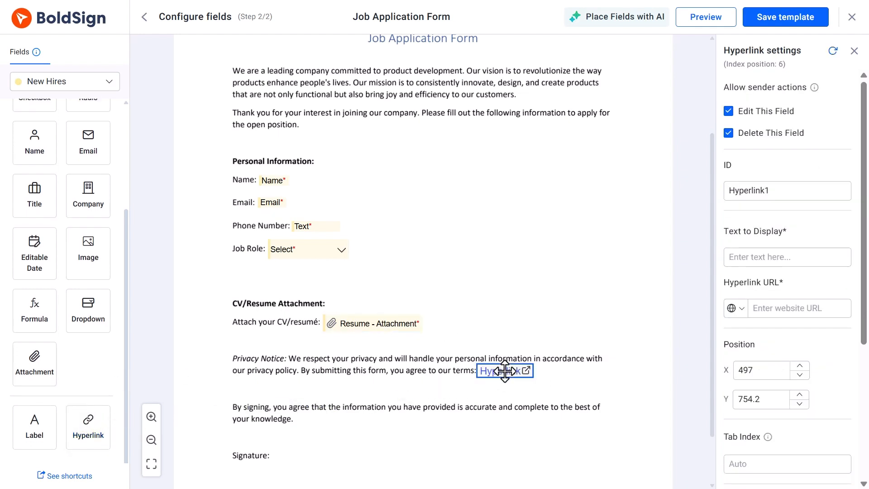
click(734, 257)
text(Cubeflakes)
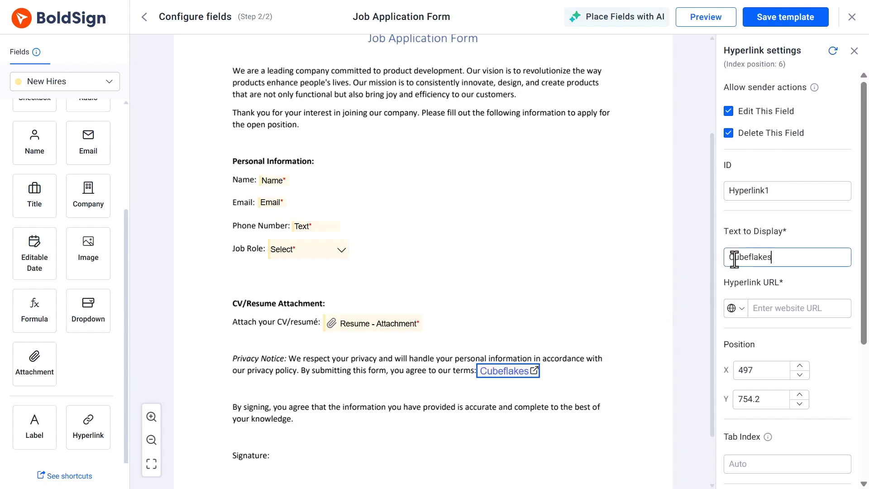
text( Terms and Conditions)
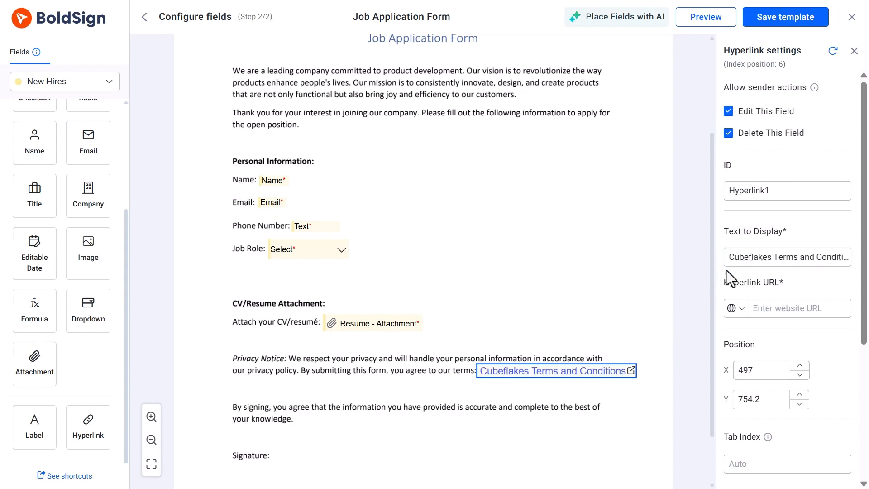
Paste the Cubeflakes terms web address as the hyperlink's URL and disallow senders from editing or deleting the field
click(758, 309)
key(ctrl+v)
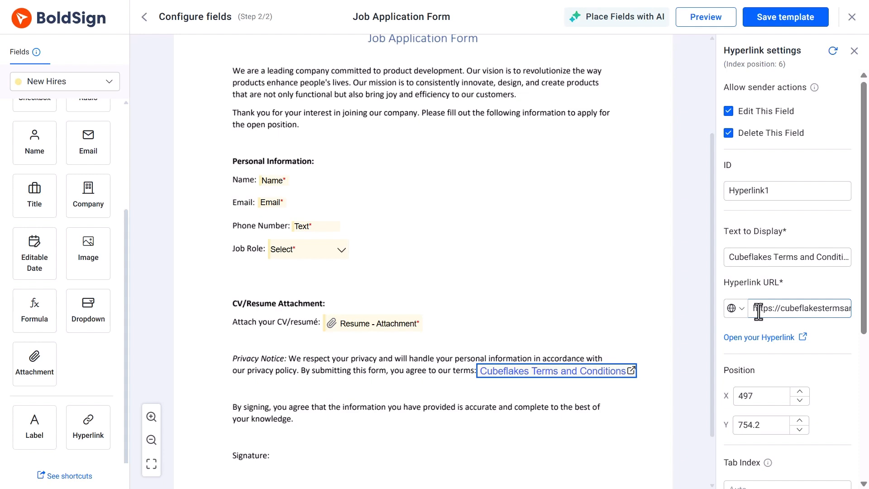
click(729, 132)
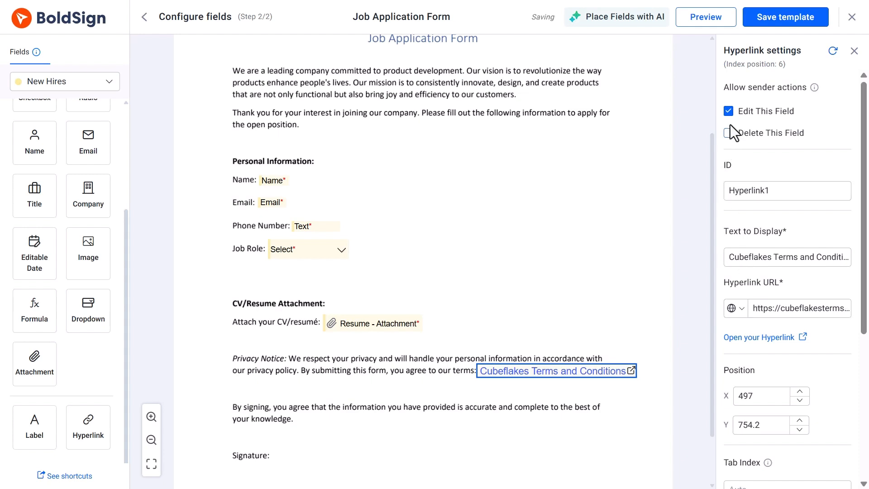
click(729, 112)
Place a Signature field beside the Signature label and save the template
scroll(443, 394, down, 2)
scroll(77, 287, up, 3)
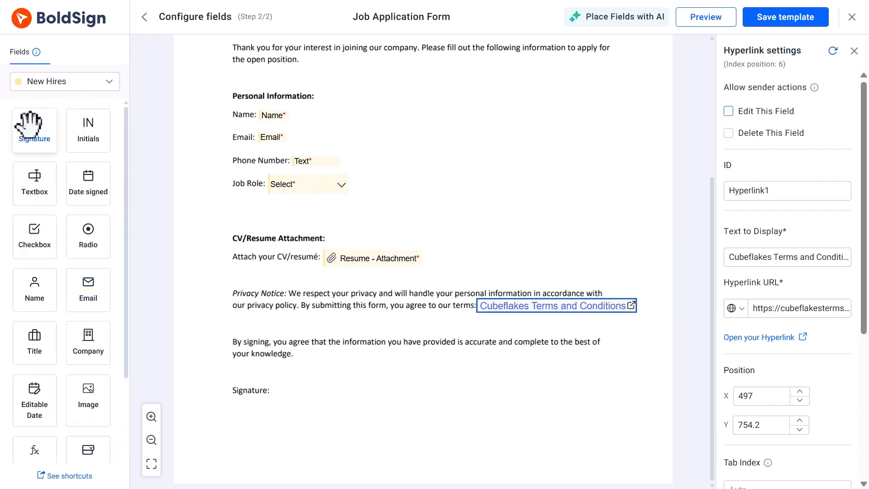
drag(29, 131, 310, 393)
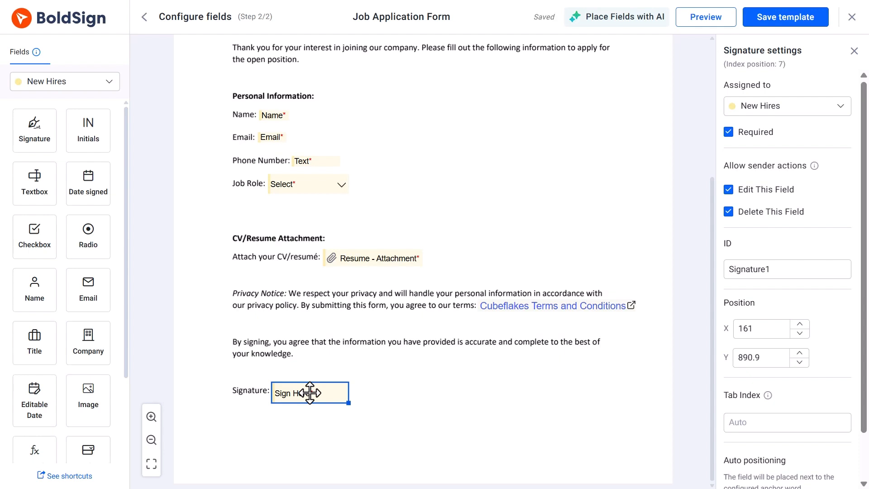
scroll(310, 393, up, 6)
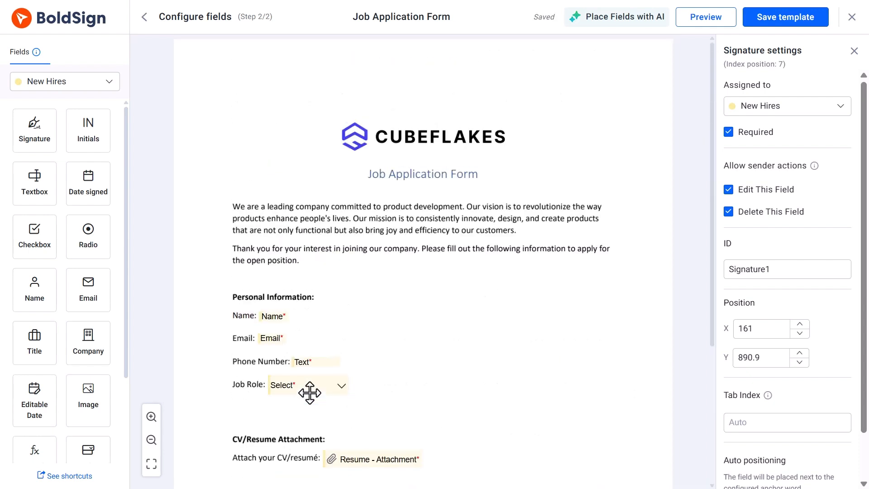
click(773, 22)
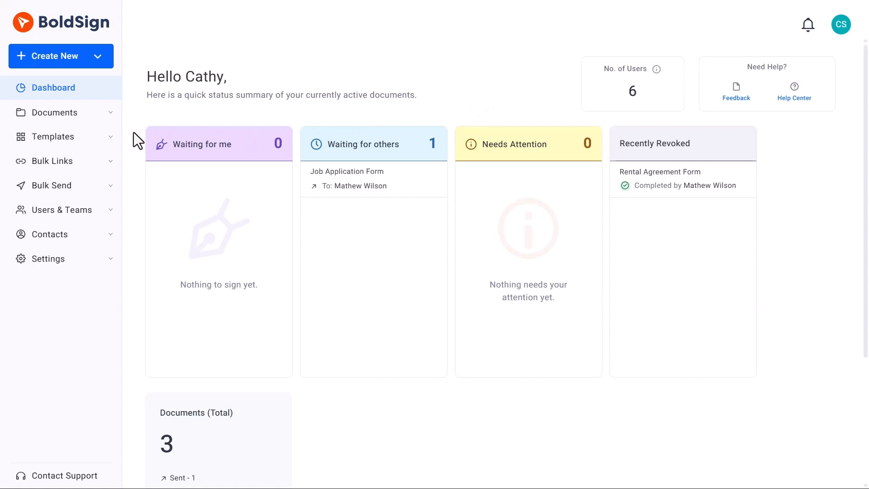
Start a document from the shared Job Application Form template last modified on 01/14/2026
click(105, 137)
click(99, 198)
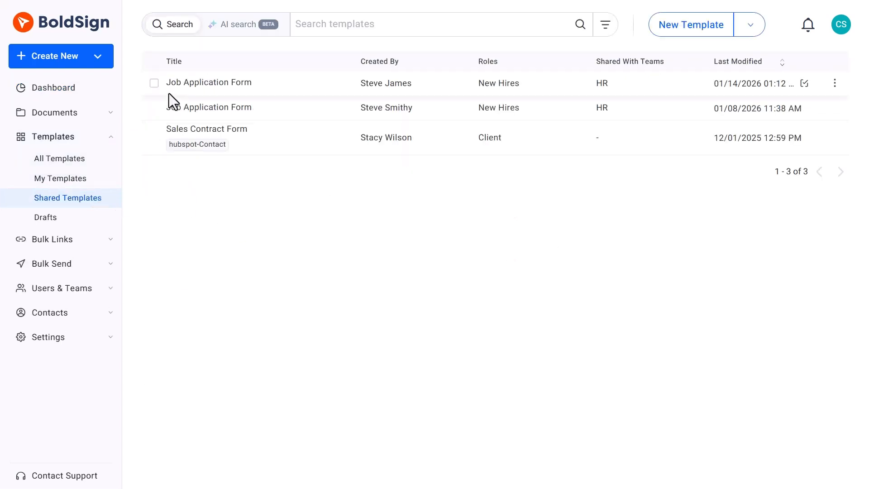
click(834, 84)
click(781, 109)
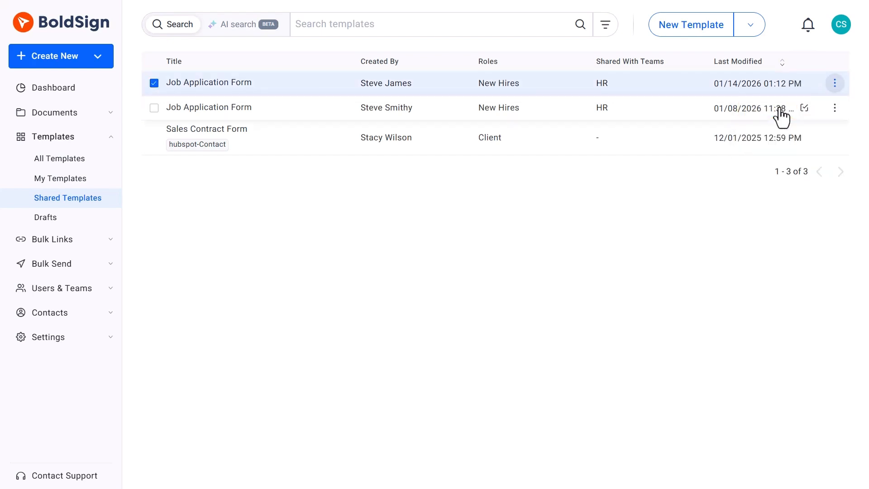
Fill in the New Hires recipient's name and email from the matching cubeflakes.com contact and continue to the document's field configuration
scroll(561, 244, down, 4)
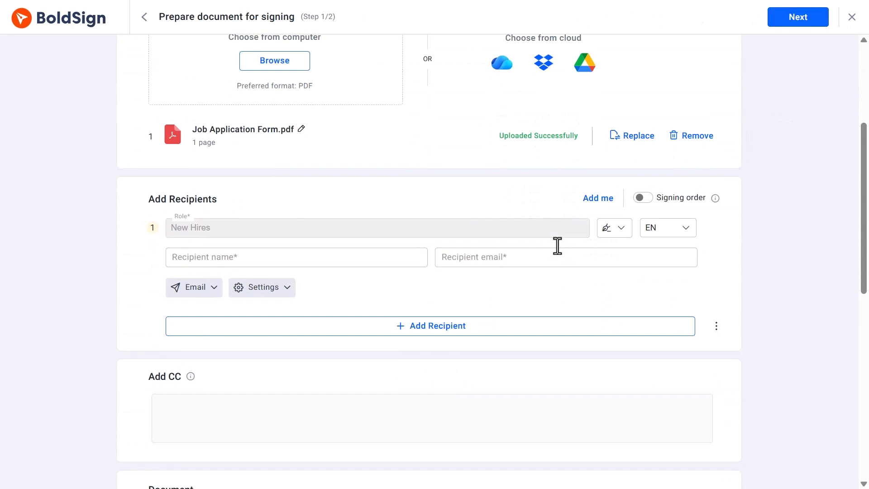
click(238, 262)
text(Mathew)
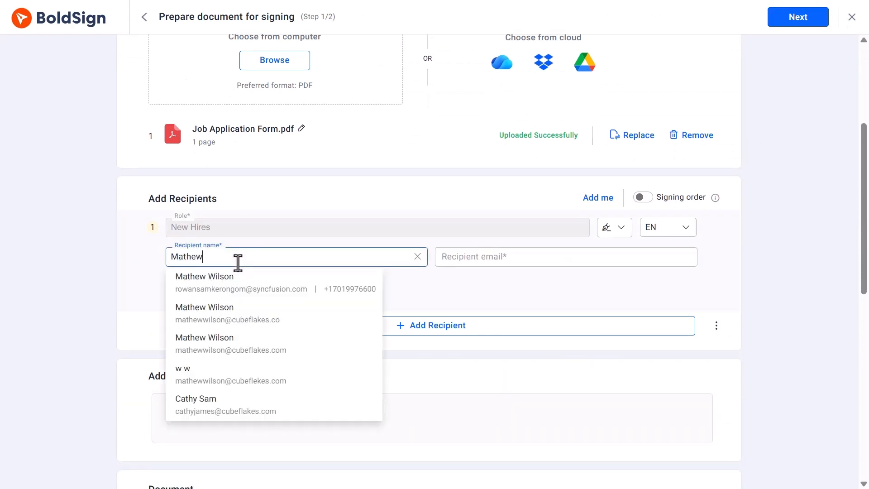
click(237, 345)
click(780, 23)
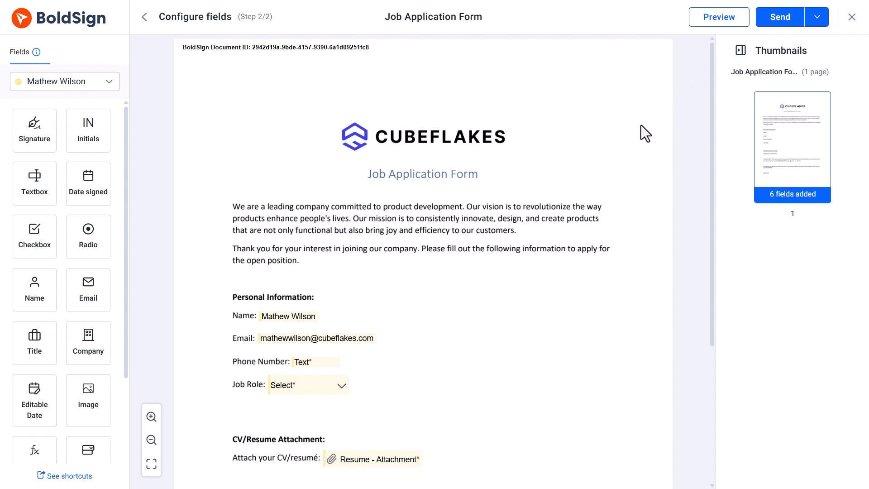
scroll(640, 126, down, 3)
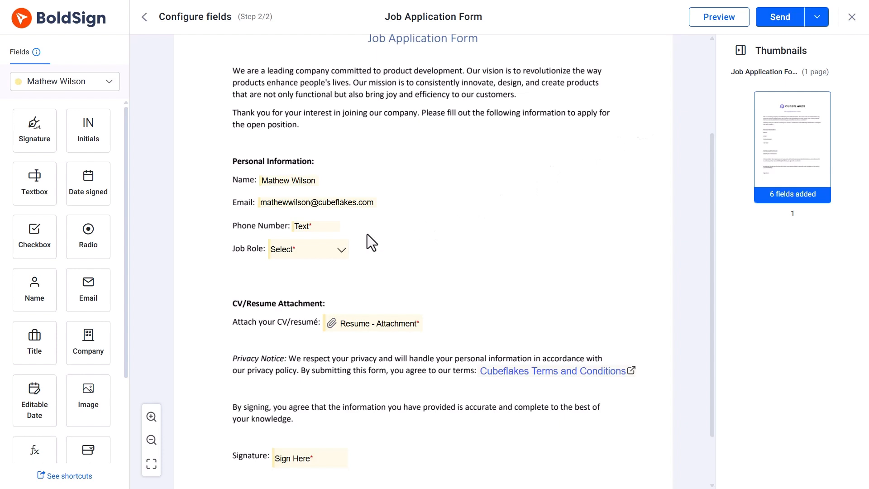
Examine the Job Role dropdown's sender restrictions, its field settings and the actions available for it
mouse_move(319, 247)
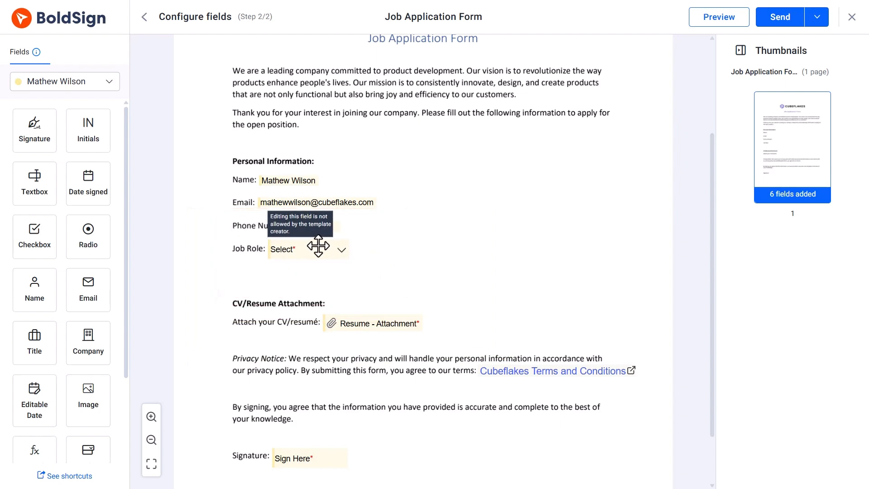
click(319, 246)
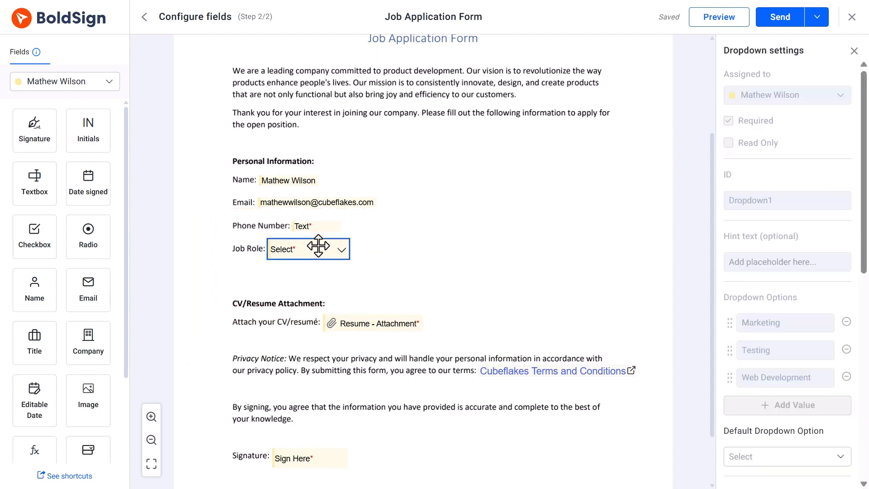
right_click(319, 246)
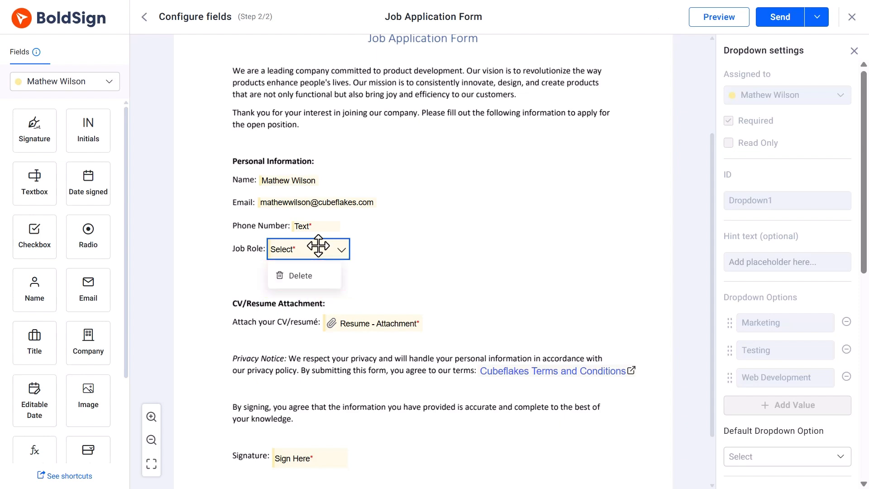
click(370, 272)
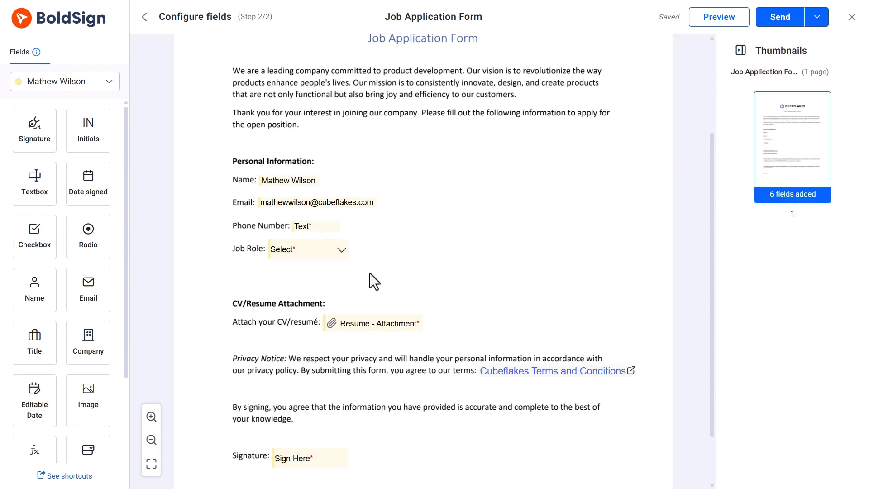
Examine the Resume attachment field's sender restrictions, its settings and the actions available for it
scroll(372, 274, down, 2)
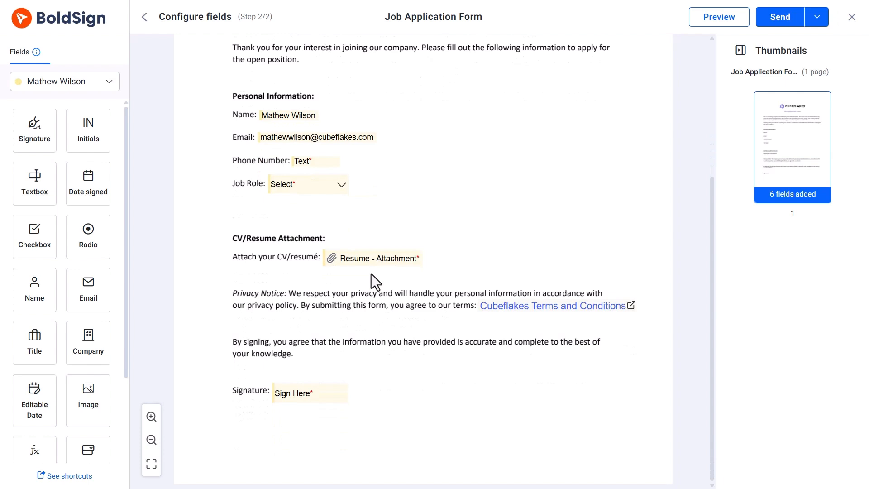
mouse_move(363, 264)
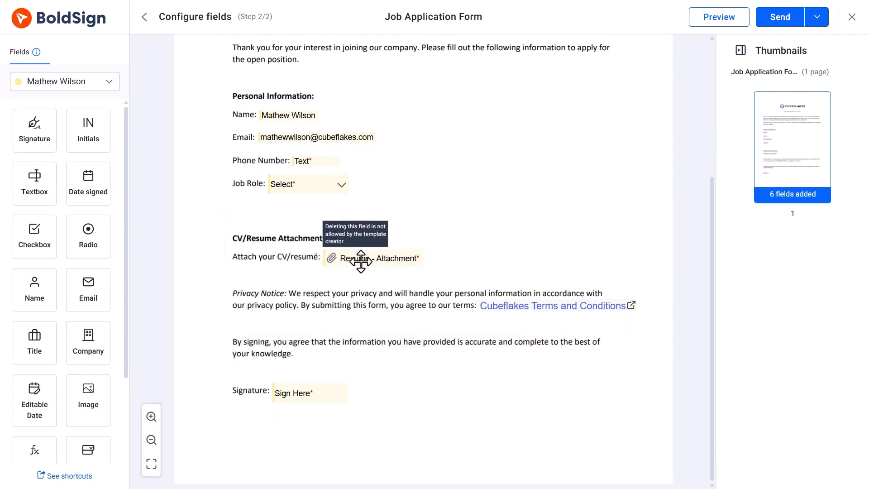
click(360, 261)
right_click(360, 262)
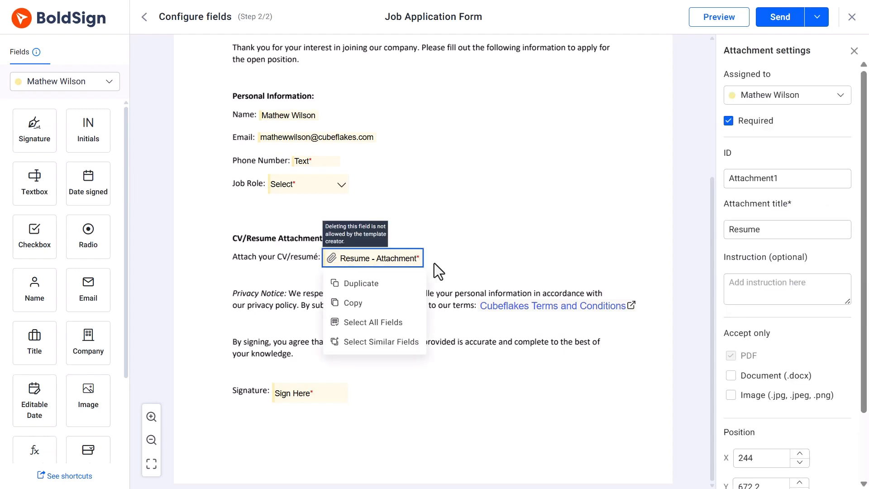
click(472, 259)
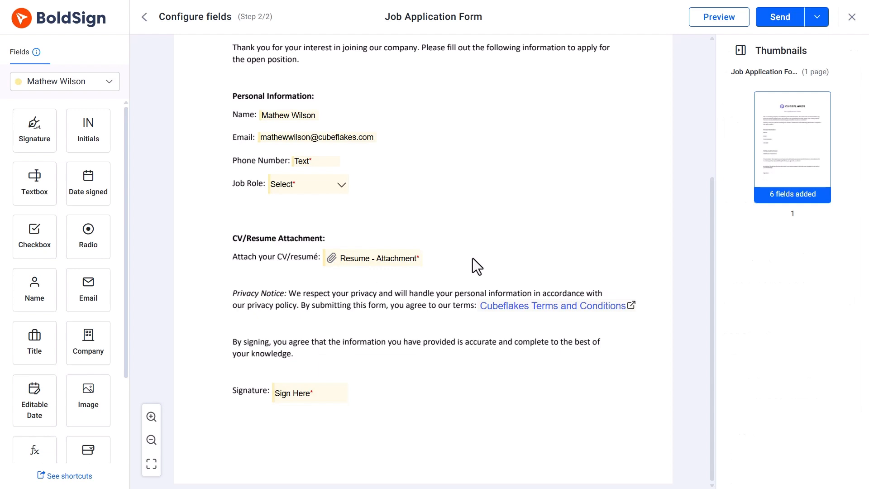
Inspect the restrictions and settings of the Cubeflakes Terms and Conditions hyperlink, and select the Signature field to view its settings
mouse_move(502, 299)
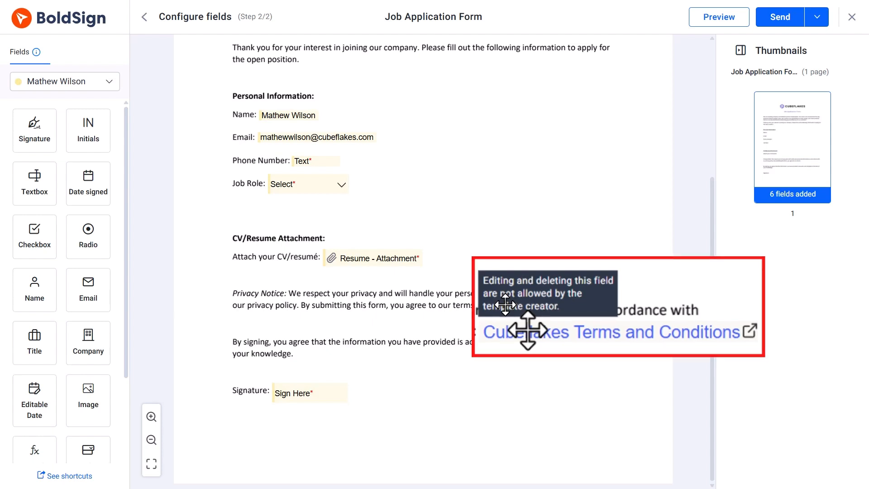
click(505, 305)
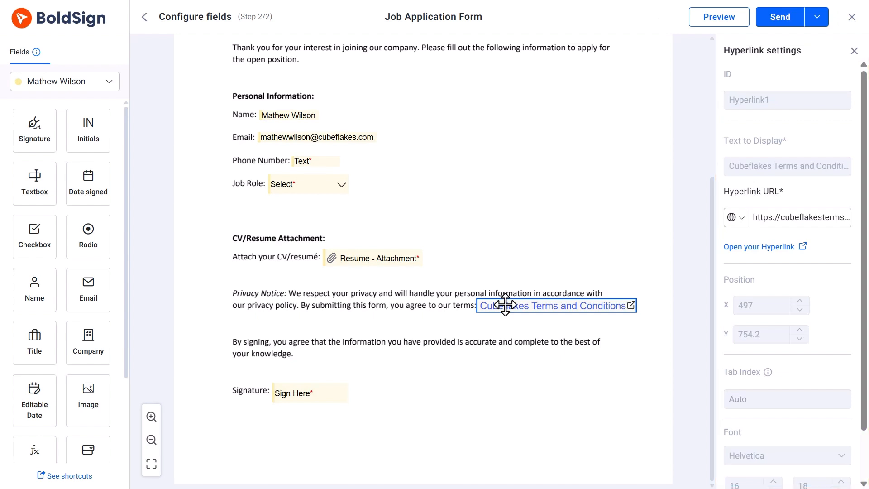
click(300, 394)
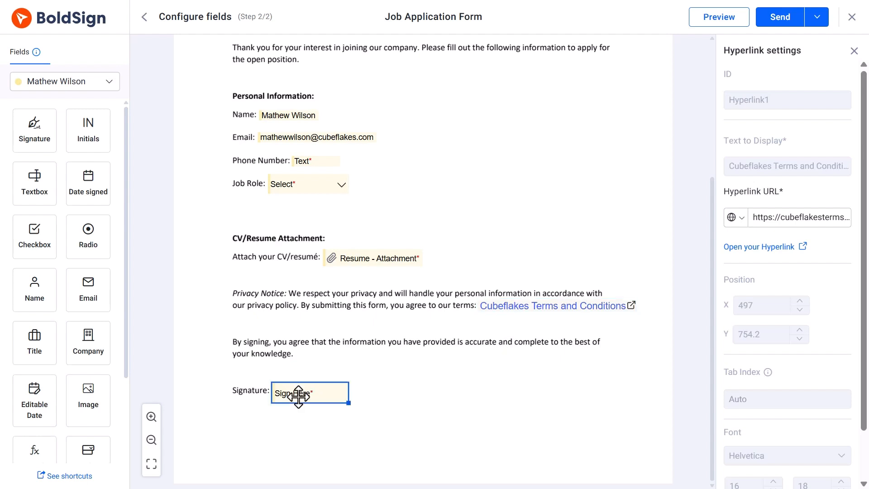
Send the Job Application Form document to the recipient and confirm the sending
scroll(298, 397, up, 2)
scroll(298, 397, up, 3)
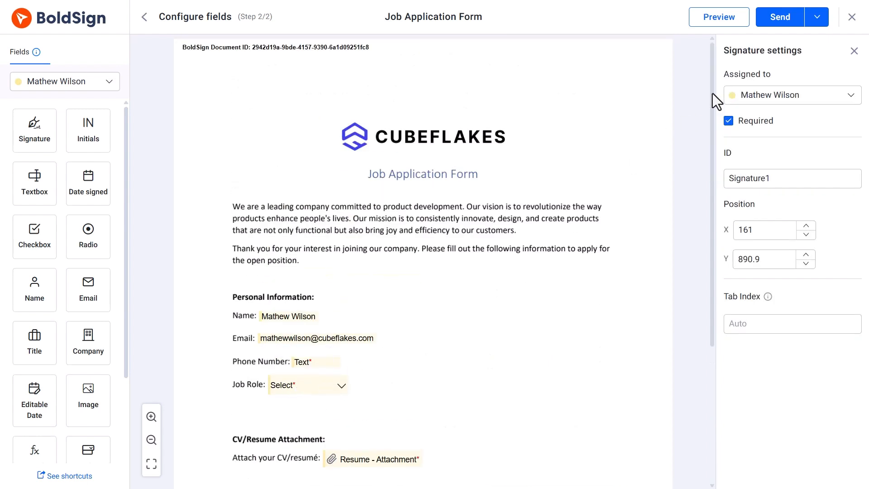
click(782, 23)
click(555, 308)
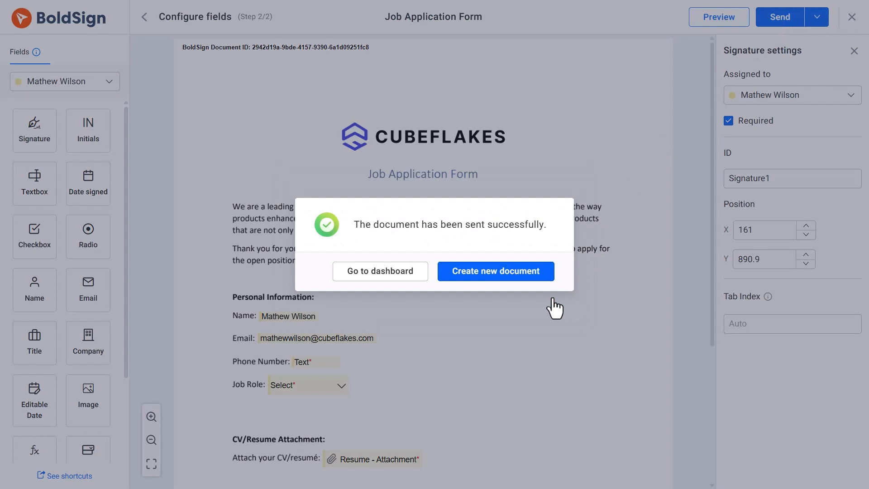